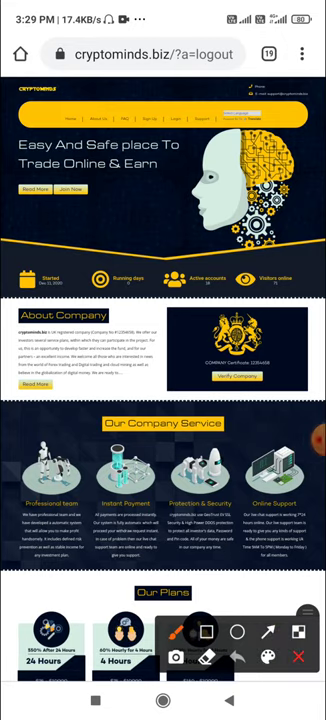
- Underline the logout page address in red, erase it, and bring the drawing tools back
{"action": "left_click_drag", "start_coordinate": [89, 70], "coordinate": [237, 64]}
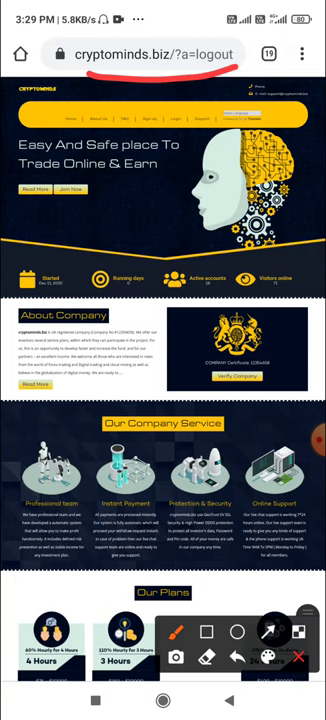
{"action": "left_click", "coordinate": [298, 657]}
{"action": "scroll", "coordinate": [163, 360], "scroll_direction": "down", "scroll_amount": 5}
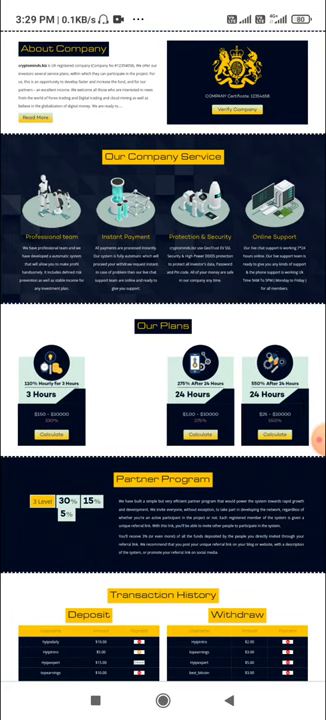
{"action": "scroll", "coordinate": [163, 400], "scroll_direction": "down", "scroll_amount": 3}
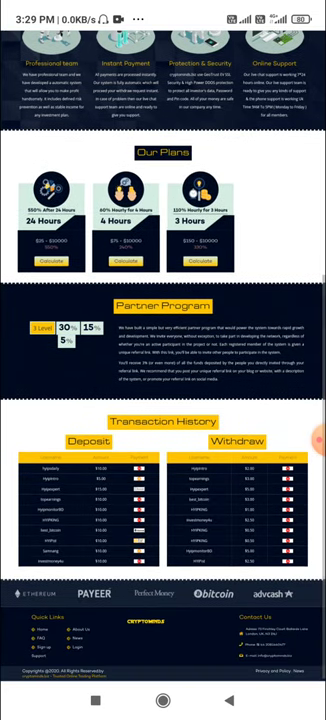
{"action": "scroll", "coordinate": [163, 400], "scroll_direction": "up", "scroll_amount": 3}
{"action": "scroll", "coordinate": [163, 400], "scroll_direction": "up", "scroll_amount": 5}
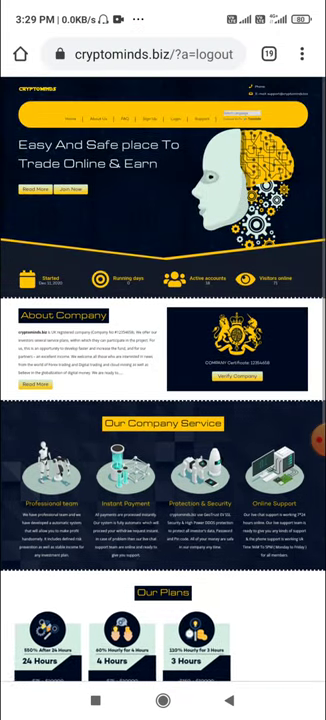
{"action": "scroll", "coordinate": [163, 400], "scroll_direction": "down", "scroll_amount": 5}
{"action": "scroll", "coordinate": [163, 400], "scroll_direction": "down", "scroll_amount": 1}
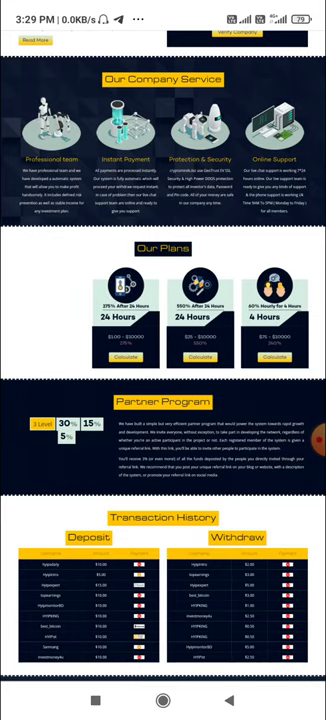
{"action": "left_click", "coordinate": [318, 438]}
{"action": "left_click", "coordinate": [305, 498]}
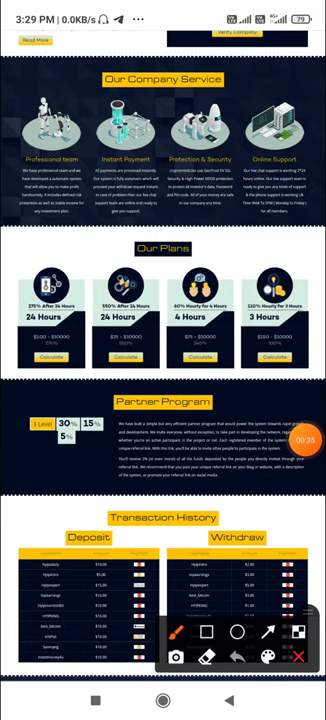
- Annotate the Our Plans cards with red strokes and hand-written numbers 17 and 5
{"action": "mouse_move", "coordinate": [88, 247]}
{"action": "left_mouse_down"}
{"action": "mouse_move", "coordinate": [95, 215]}
{"action": "mouse_move", "coordinate": [150, 212]}
{"action": "mouse_move", "coordinate": [147, 284]}
{"action": "left_mouse_up"}
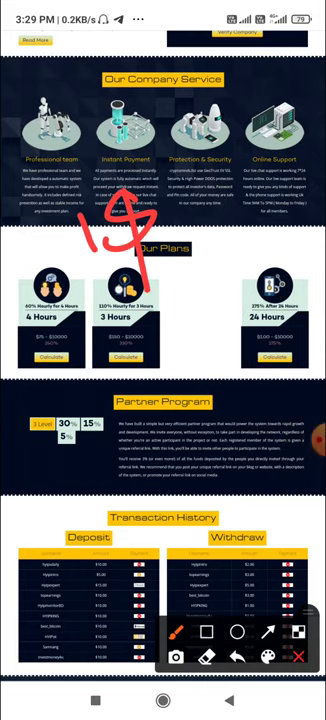
{"action": "left_click_drag", "start_coordinate": [190, 370], "coordinate": [197, 300]}
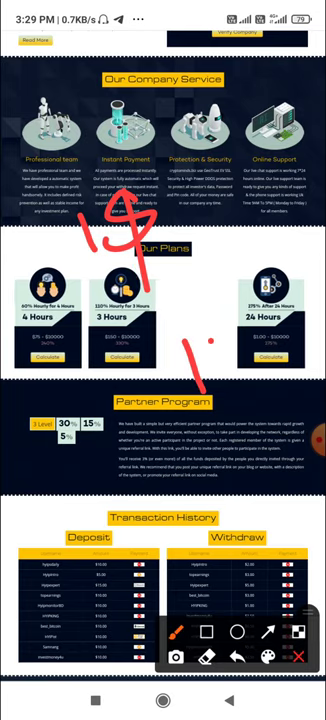
{"action": "mouse_move", "coordinate": [228, 318]}
{"action": "left_mouse_down"}
{"action": "mouse_move", "coordinate": [262, 290]}
{"action": "mouse_move", "coordinate": [258, 372]}
{"action": "left_mouse_up"}
{"action": "left_click_drag", "start_coordinate": [285, 250], "coordinate": [262, 320]}
{"action": "left_click_drag", "start_coordinate": [262, 240], "coordinate": [294, 222]}
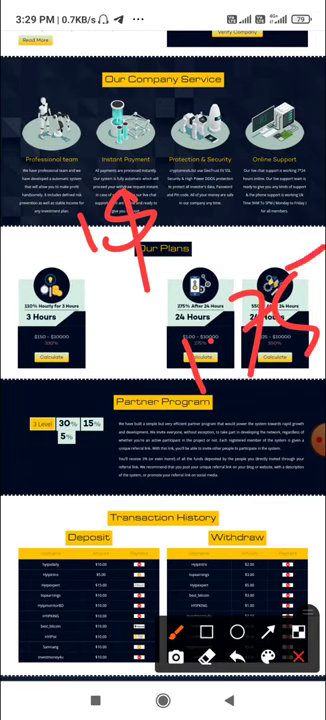
{"action": "left_click_drag", "start_coordinate": [104, 345], "coordinate": [108, 465]}
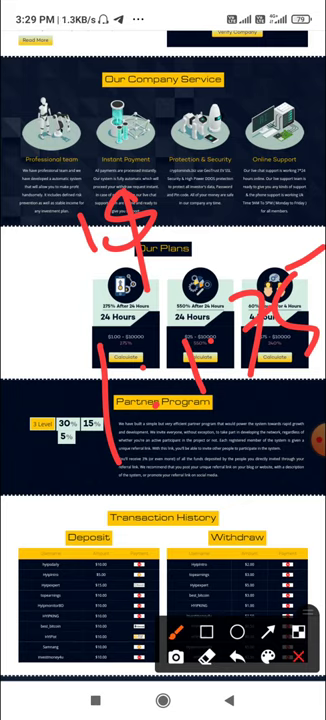
- Wipe the red markings, then go from the site's page links to the login form
{"action": "left_click_drag", "start_coordinate": [106, 512], "coordinate": [324, 368]}
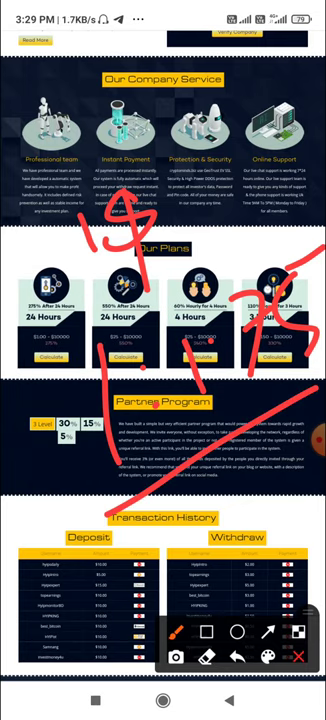
{"action": "left_click", "coordinate": [297, 656]}
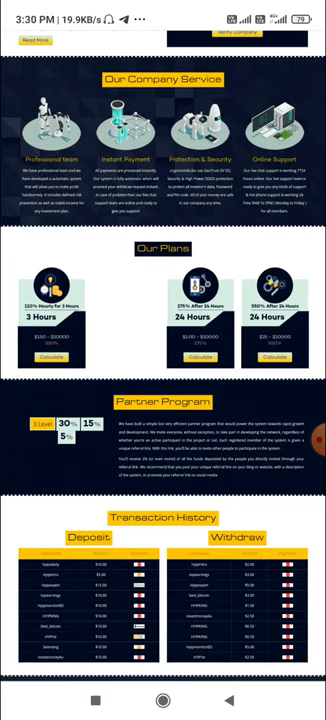
{"action": "scroll", "coordinate": [163, 400], "scroll_direction": "down", "scroll_amount": 2}
{"action": "scroll", "coordinate": [163, 400], "scroll_direction": "up", "scroll_amount": 5}
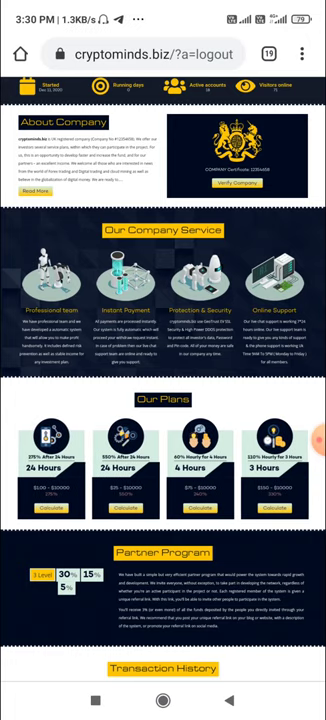
{"action": "scroll", "coordinate": [163, 400], "scroll_direction": "up", "scroll_amount": 3}
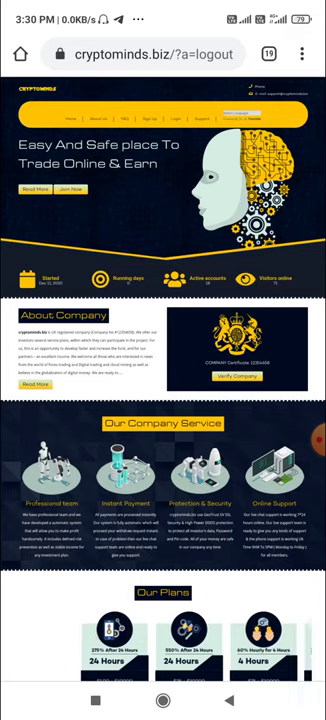
{"action": "scroll", "coordinate": [163, 400], "scroll_direction": "down", "scroll_amount": 5}
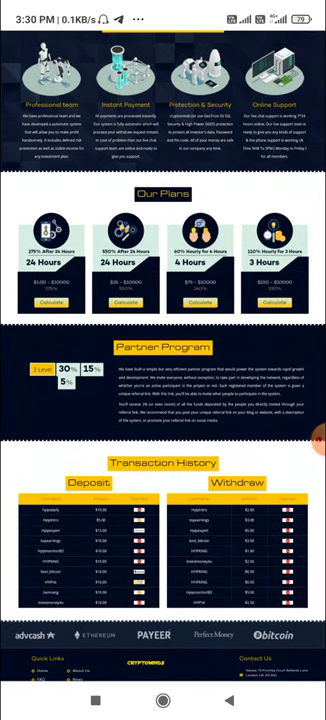
{"action": "scroll", "coordinate": [163, 400], "scroll_direction": "down", "scroll_amount": 1}
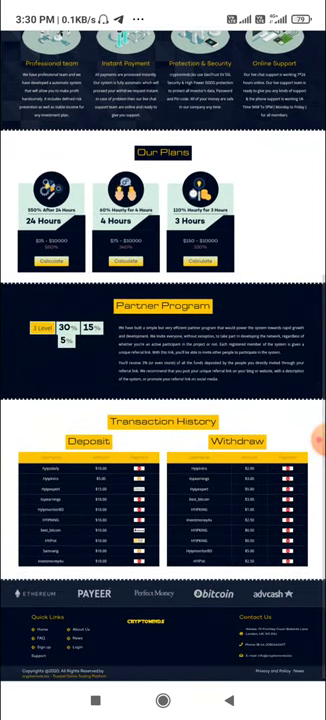
{"action": "scroll", "coordinate": [163, 400], "scroll_direction": "up", "scroll_amount": 10}
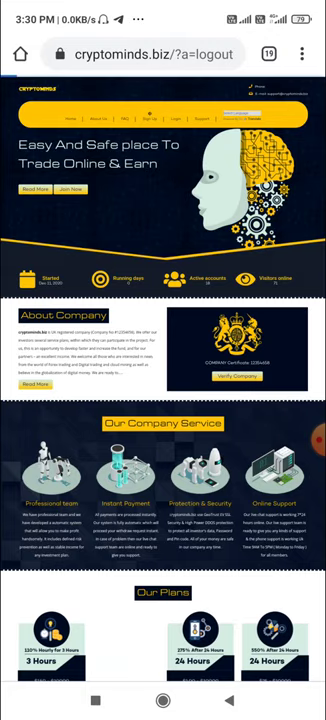
{"action": "scroll", "coordinate": [163, 450], "scroll_direction": "down", "scroll_amount": 3}
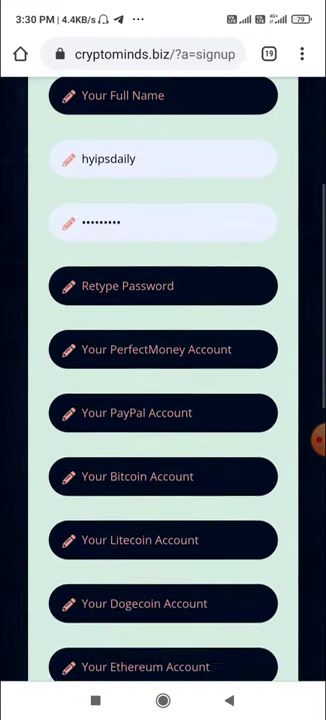
{"action": "scroll", "coordinate": [163, 450], "scroll_direction": "up", "scroll_amount": 2}
{"action": "scroll", "coordinate": [163, 450], "scroll_direction": "up", "scroll_amount": 1}
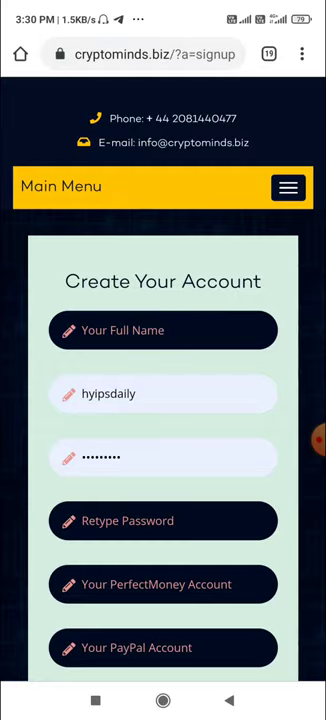
{"action": "scroll", "coordinate": [163, 450], "scroll_direction": "down", "scroll_amount": 2}
{"action": "scroll", "coordinate": [163, 450], "scroll_direction": "down", "scroll_amount": 2}
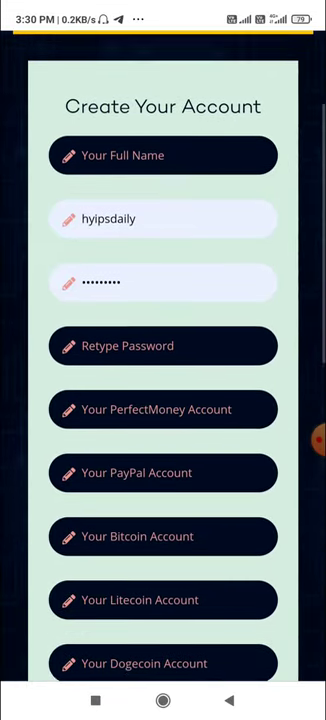
{"action": "scroll", "coordinate": [163, 450], "scroll_direction": "down", "scroll_amount": 2}
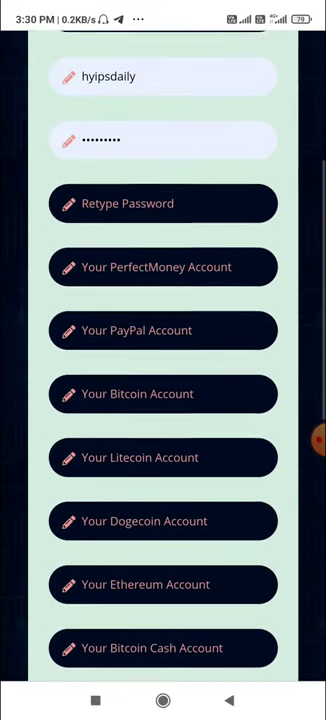
{"action": "scroll", "coordinate": [163, 450], "scroll_direction": "down", "scroll_amount": 5}
{"action": "scroll", "coordinate": [163, 450], "scroll_direction": "up", "scroll_amount": 2}
{"action": "scroll", "coordinate": [163, 400], "scroll_direction": "up", "scroll_amount": 3}
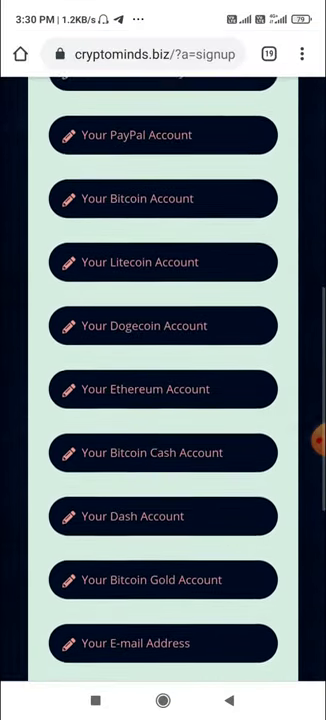
{"action": "scroll", "coordinate": [163, 400], "scroll_direction": "up", "scroll_amount": 4}
{"action": "scroll", "coordinate": [163, 400], "scroll_direction": "down", "scroll_amount": 1}
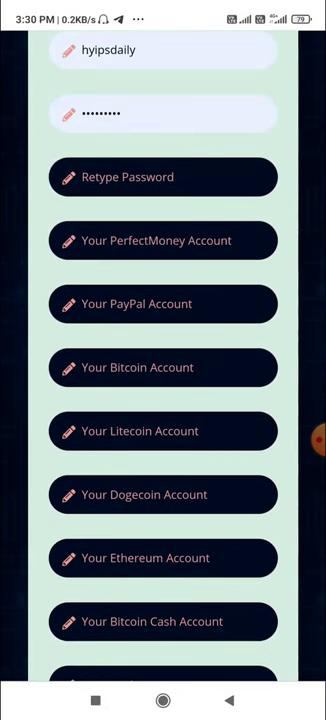
{"action": "scroll", "coordinate": [163, 400], "scroll_direction": "down", "scroll_amount": 3}
{"action": "scroll", "coordinate": [163, 400], "scroll_direction": "down", "scroll_amount": 3}
{"action": "scroll", "coordinate": [163, 400], "scroll_direction": "down", "scroll_amount": 5}
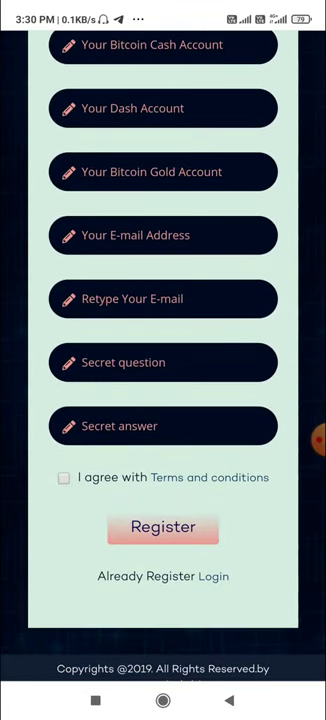
{"action": "scroll", "coordinate": [163, 400], "scroll_direction": "down", "scroll_amount": 2}
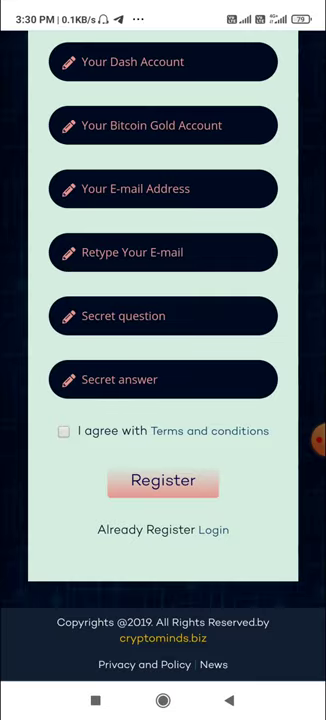
{"action": "scroll", "coordinate": [163, 400], "scroll_direction": "up", "scroll_amount": 20}
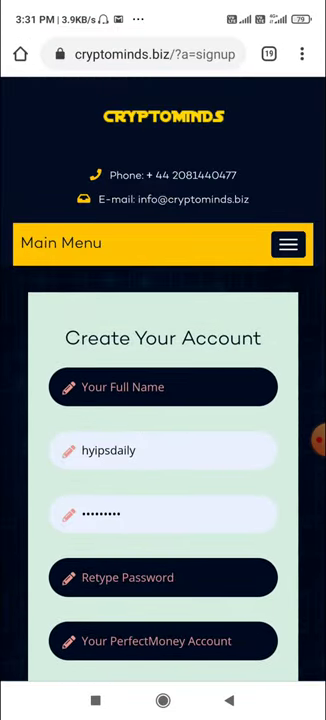
{"action": "left_click", "coordinate": [288, 245]}
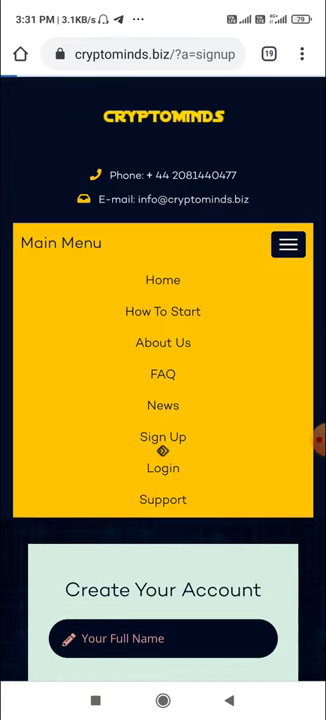
{"action": "scroll", "coordinate": [163, 400], "scroll_direction": "down", "scroll_amount": 5}
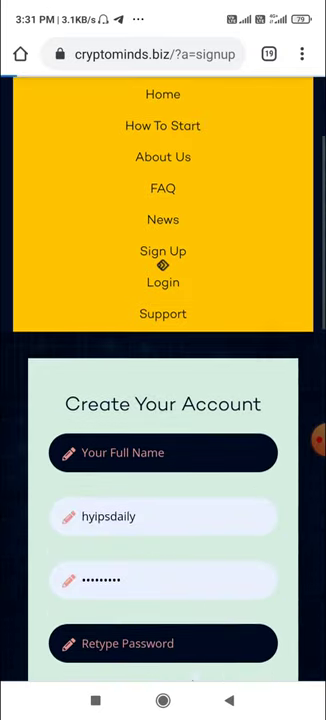
{"action": "scroll", "coordinate": [163, 400], "scroll_direction": "up", "scroll_amount": 5}
{"action": "left_click", "coordinate": [162, 455]}
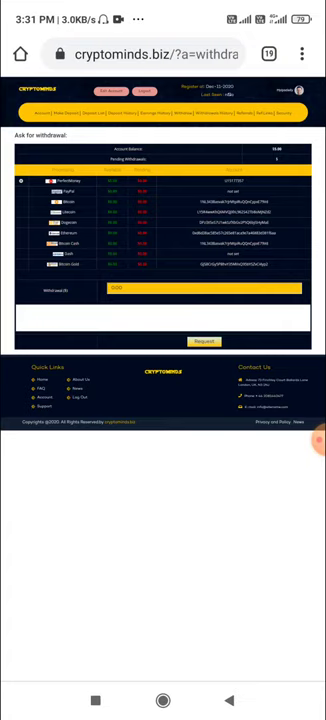
- Enter a $5.00 PerfectMoney withdrawal amount and submit the request
{"action": "left_click", "coordinate": [140, 288]}
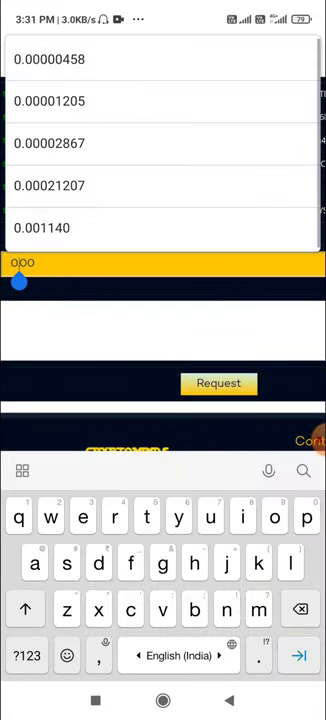
{"action": "type", "text": "po"}
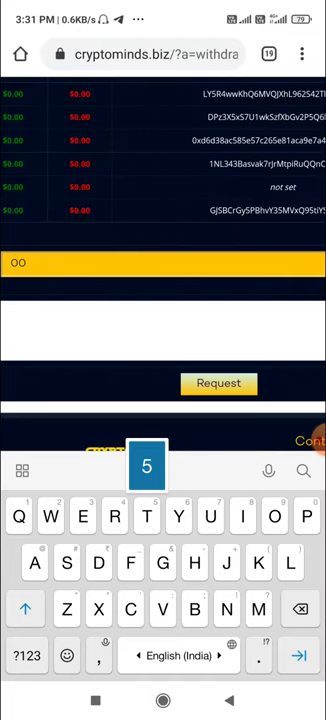
{"action": "type", "text": "5."}
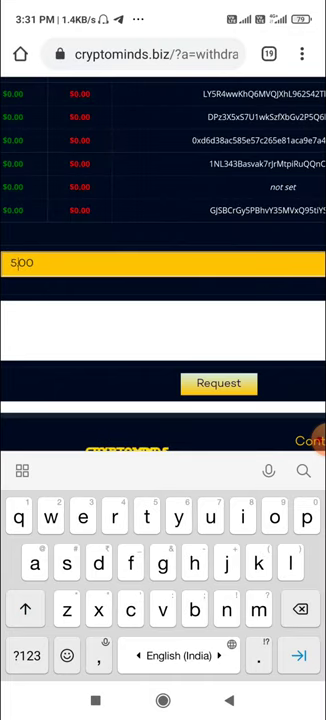
{"action": "scroll", "coordinate": [163, 250], "scroll_direction": "left", "scroll_amount": 3}
{"action": "scroll", "coordinate": [163, 250], "scroll_direction": "up", "scroll_amount": 3}
{"action": "scroll", "coordinate": [163, 250], "scroll_direction": "down", "scroll_amount": 2}
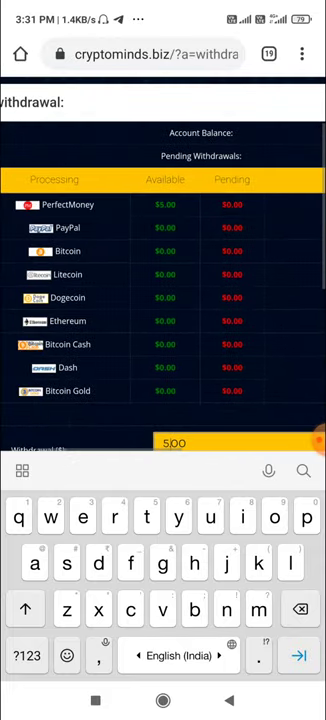
{"action": "scroll", "coordinate": [163, 250], "scroll_direction": "down", "scroll_amount": 2}
{"action": "scroll", "coordinate": [163, 250], "scroll_direction": "right", "scroll_amount": 2}
{"action": "scroll", "coordinate": [163, 250], "scroll_direction": "right", "scroll_amount": 2}
{"action": "scroll", "coordinate": [163, 250], "scroll_direction": "down", "scroll_amount": 3}
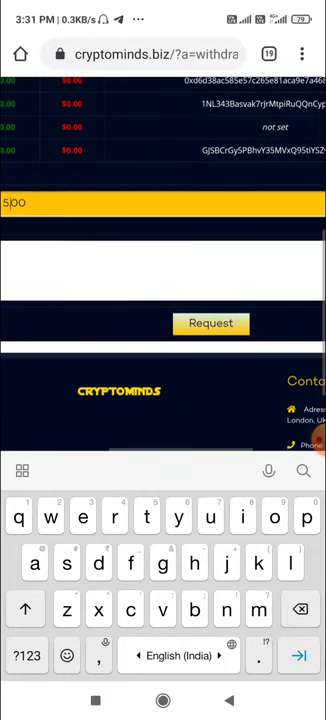
{"action": "scroll", "coordinate": [163, 250], "scroll_direction": "down", "scroll_amount": 1}
{"action": "left_click", "coordinate": [211, 322]}
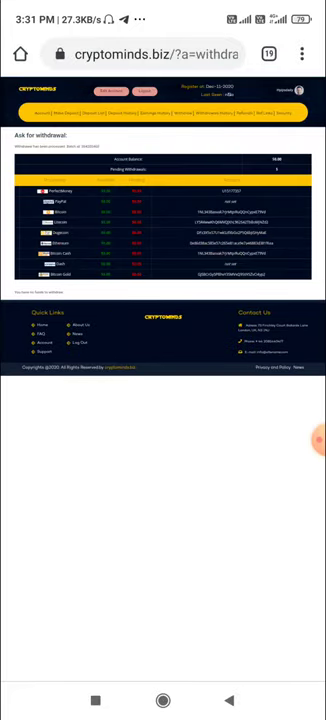
{"action": "scroll", "coordinate": [163, 250], "scroll_direction": "up", "scroll_amount": 3}
{"action": "scroll", "coordinate": [163, 300], "scroll_direction": "up", "scroll_amount": 3}
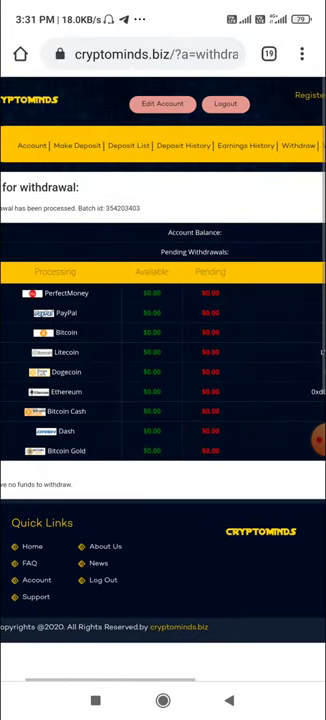
{"action": "scroll", "coordinate": [163, 360], "scroll_direction": "left", "scroll_amount": 2}
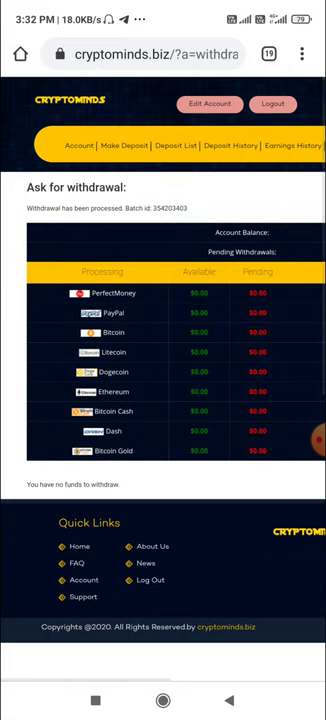
{"action": "scroll", "coordinate": [163, 300], "scroll_direction": "down", "scroll_amount": 3}
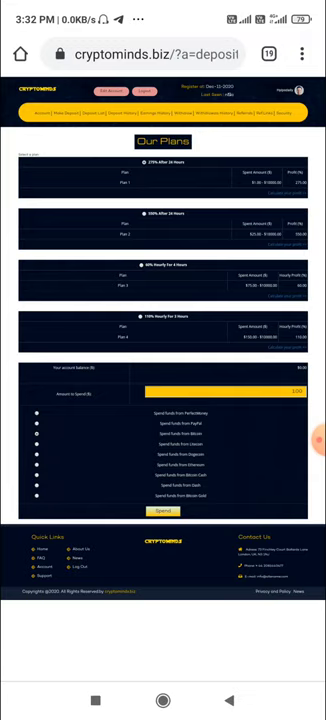
- Fill in the Amount to Spend on the deposit form and submit it with Enter
{"action": "left_click", "coordinate": [225, 391]}
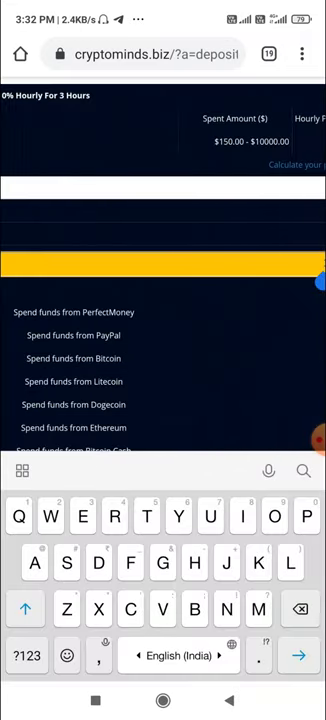
{"action": "scroll", "coordinate": [163, 250], "scroll_direction": "down", "scroll_amount": 3}
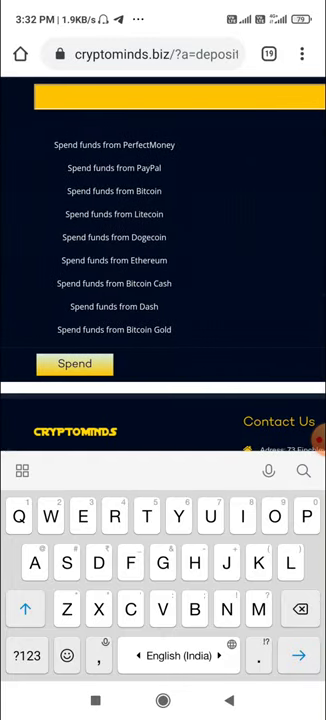
{"action": "scroll", "coordinate": [163, 250], "scroll_direction": "up", "scroll_amount": 3}
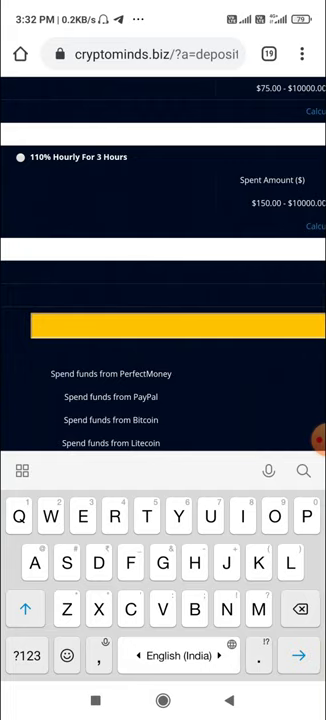
{"action": "scroll", "coordinate": [163, 250], "scroll_direction": "up", "scroll_amount": 2}
{"action": "scroll", "coordinate": [163, 250], "scroll_direction": "up", "scroll_amount": 2}
{"action": "scroll", "coordinate": [163, 250], "scroll_direction": "up", "scroll_amount": 3}
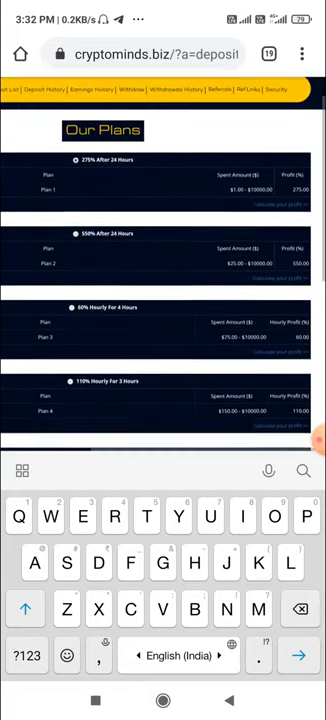
{"action": "scroll", "coordinate": [163, 250], "scroll_direction": "up", "scroll_amount": 1}
{"action": "scroll", "coordinate": [163, 250], "scroll_direction": "up", "scroll_amount": 2}
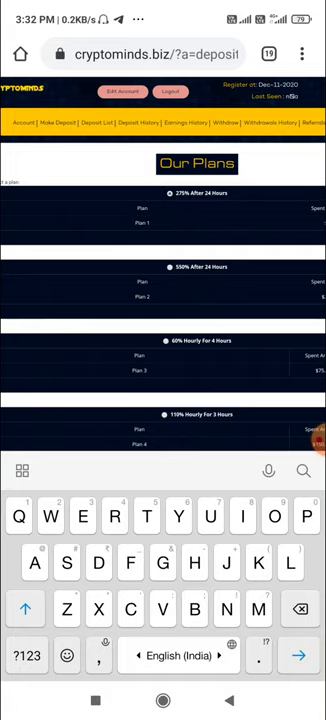
{"action": "scroll", "coordinate": [318, 440], "scroll_direction": "up", "scroll_amount": 1}
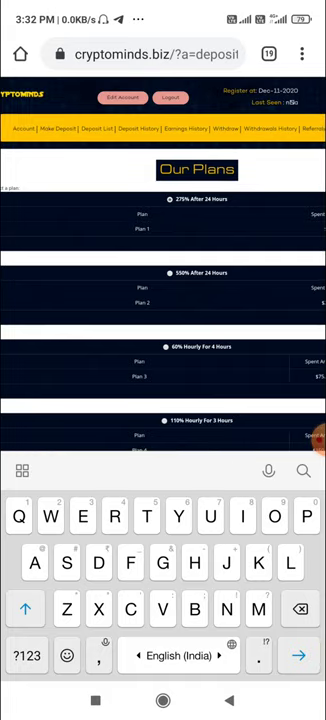
{"action": "scroll", "coordinate": [163, 300], "scroll_direction": "left", "scroll_amount": 2}
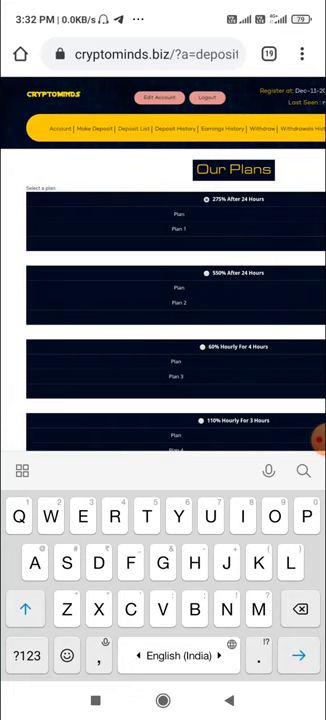
{"action": "scroll", "coordinate": [163, 300], "scroll_direction": "right", "scroll_amount": 5}
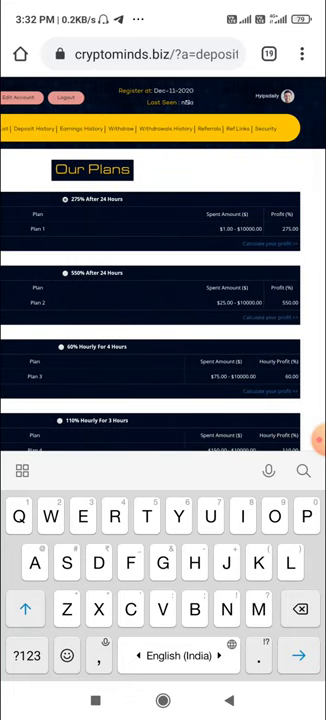
{"action": "scroll", "coordinate": [305, 437], "scroll_direction": "down", "scroll_amount": 3}
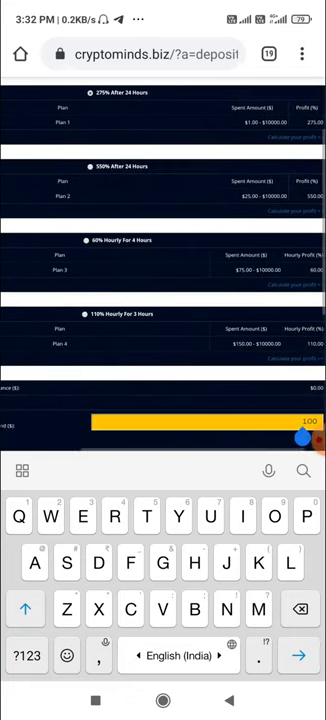
{"action": "scroll", "coordinate": [305, 437], "scroll_direction": "up", "scroll_amount": 2}
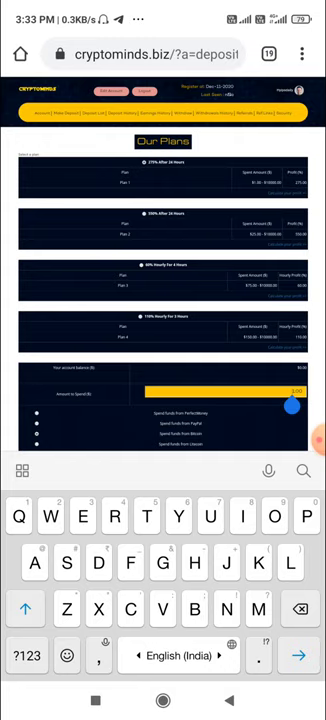
{"action": "key", "text": "Return"}
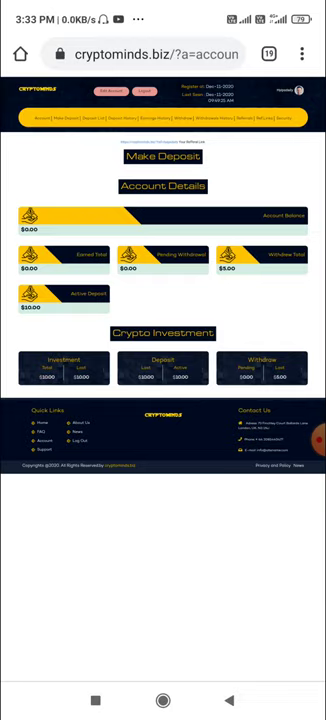
{"action": "left_click", "coordinate": [318, 438]}
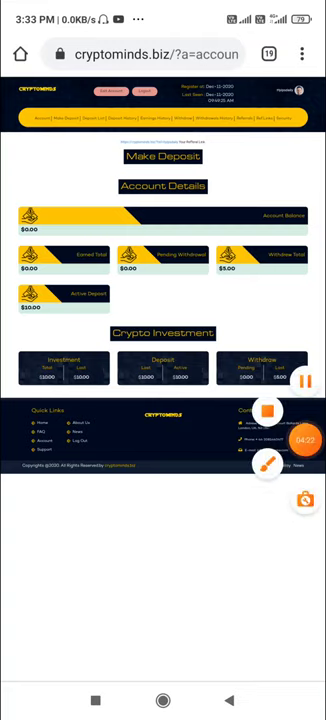
{"action": "left_click", "coordinate": [305, 440]}
{"action": "left_click", "coordinate": [318, 438]}
{"action": "left_click", "coordinate": [305, 440]}
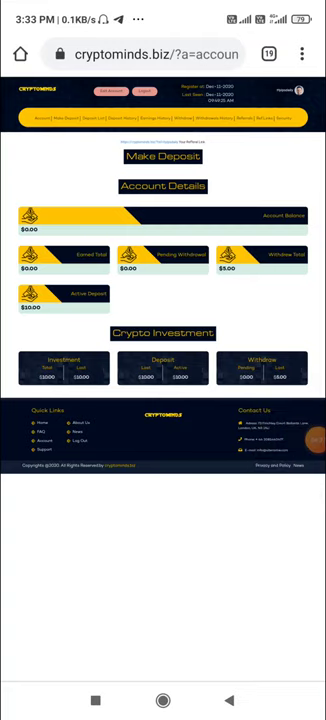